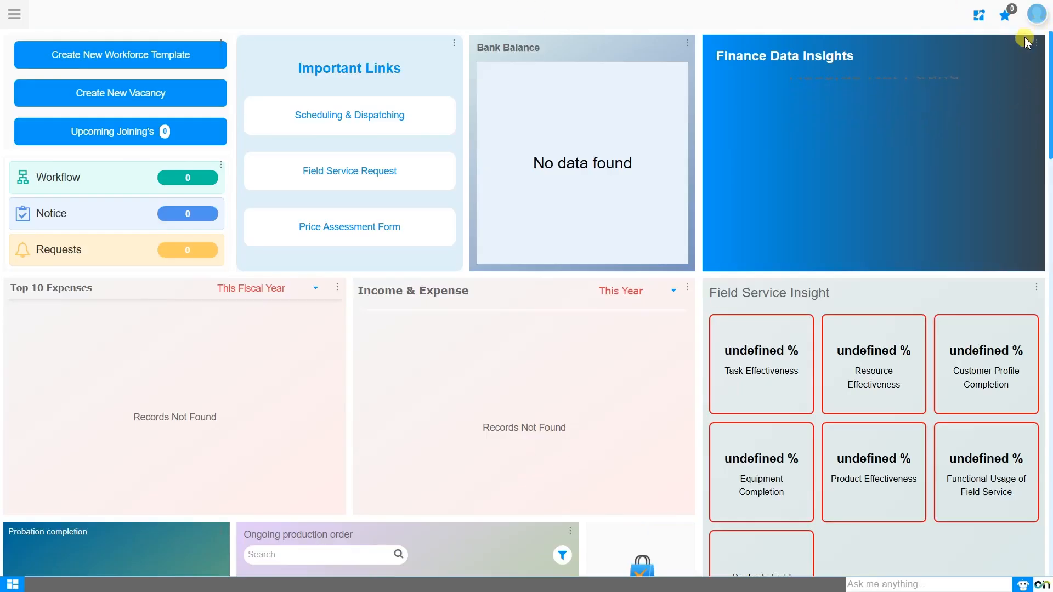
# - Switch the login context's organization to *, turn off the organization filter and apply the change
pyautogui.click(1037, 17)
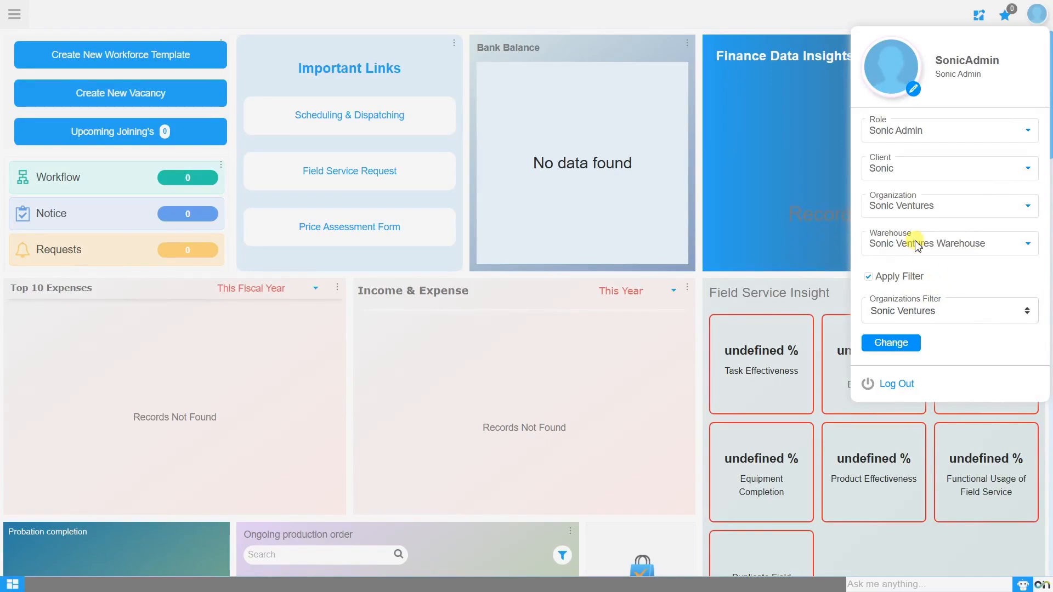
pyautogui.click(923, 208)
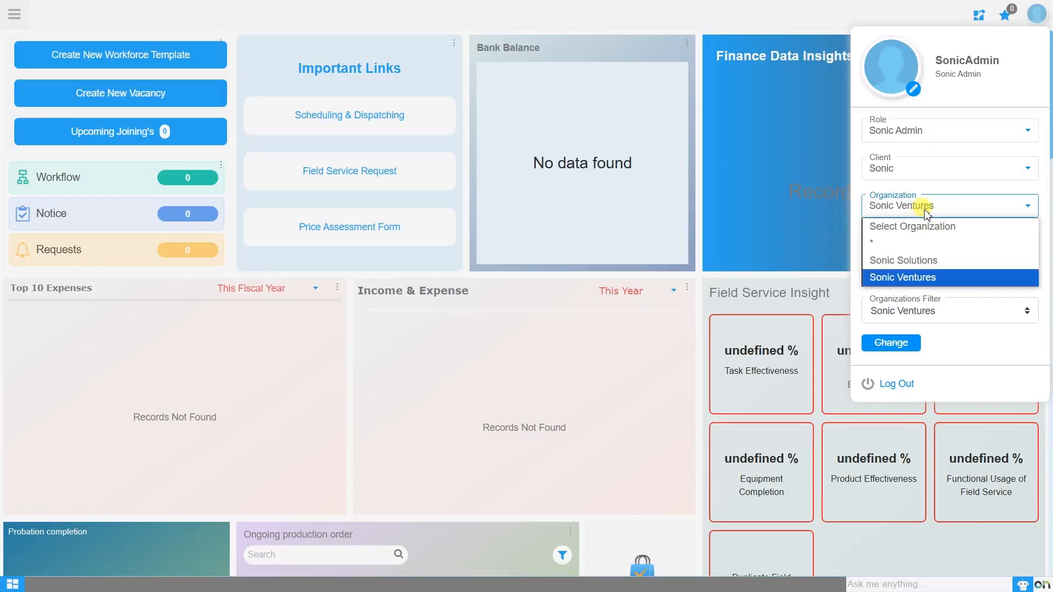
pyautogui.click(923, 245)
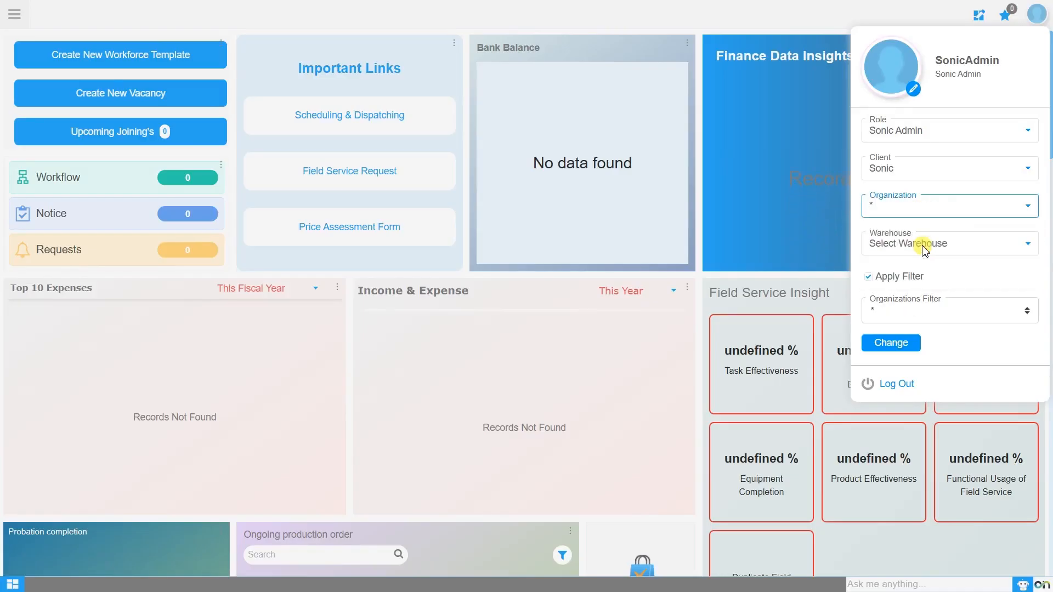
pyautogui.click(869, 279)
pyautogui.click(882, 345)
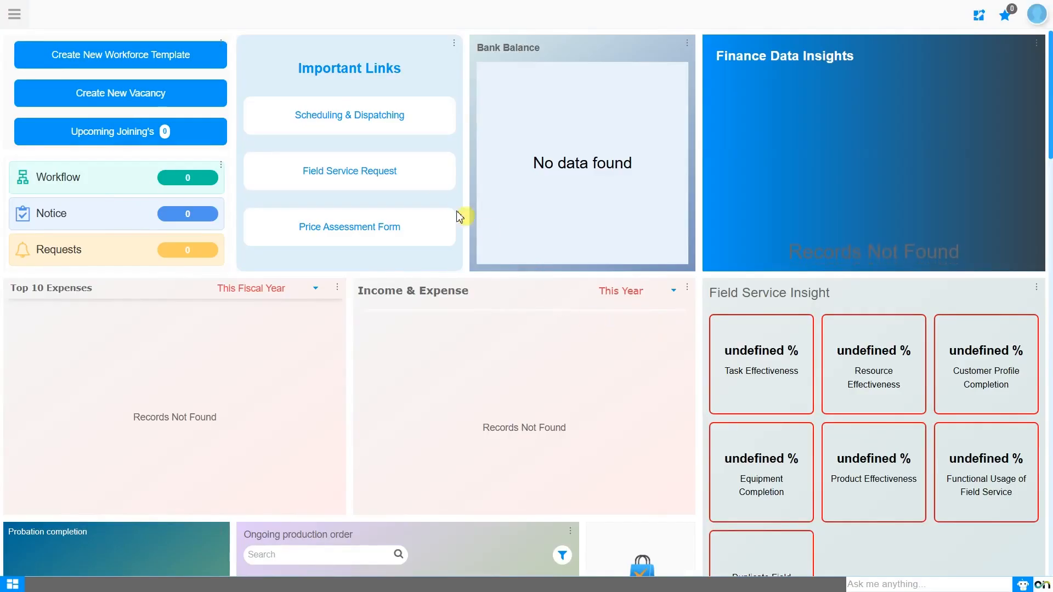
# - Look up Return Rule and open its window from the Business Partner Centre of Master Data Management
pyautogui.click(20, 20)
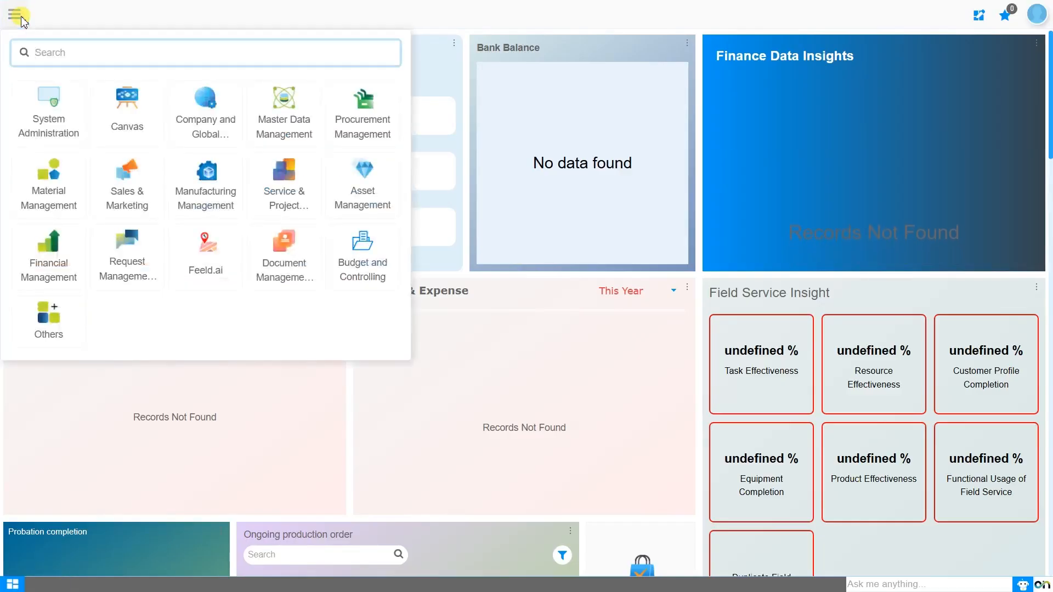
pyautogui.write('Return Rule')
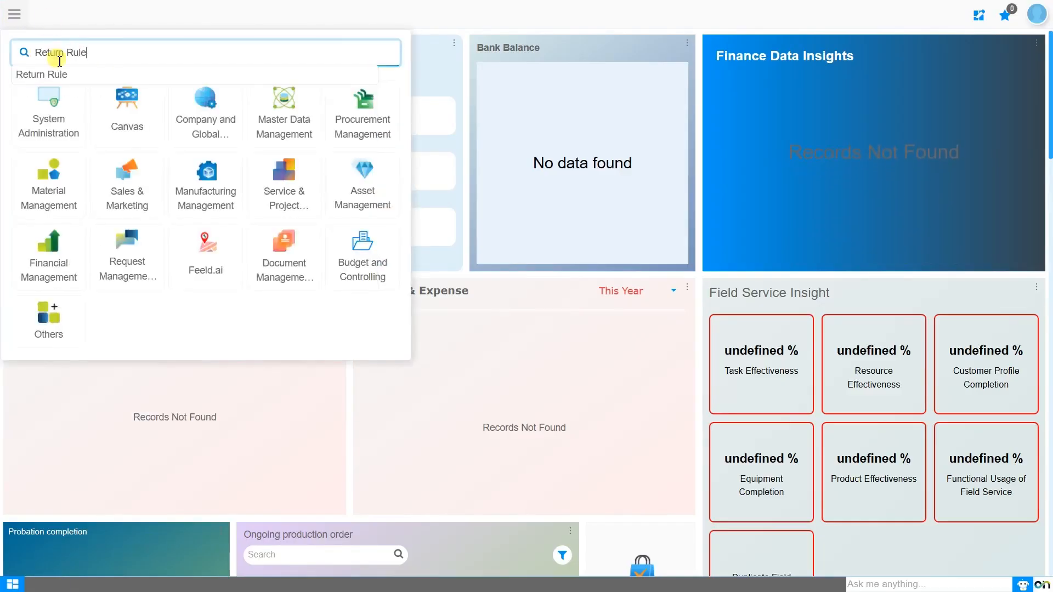
pyautogui.click(58, 75)
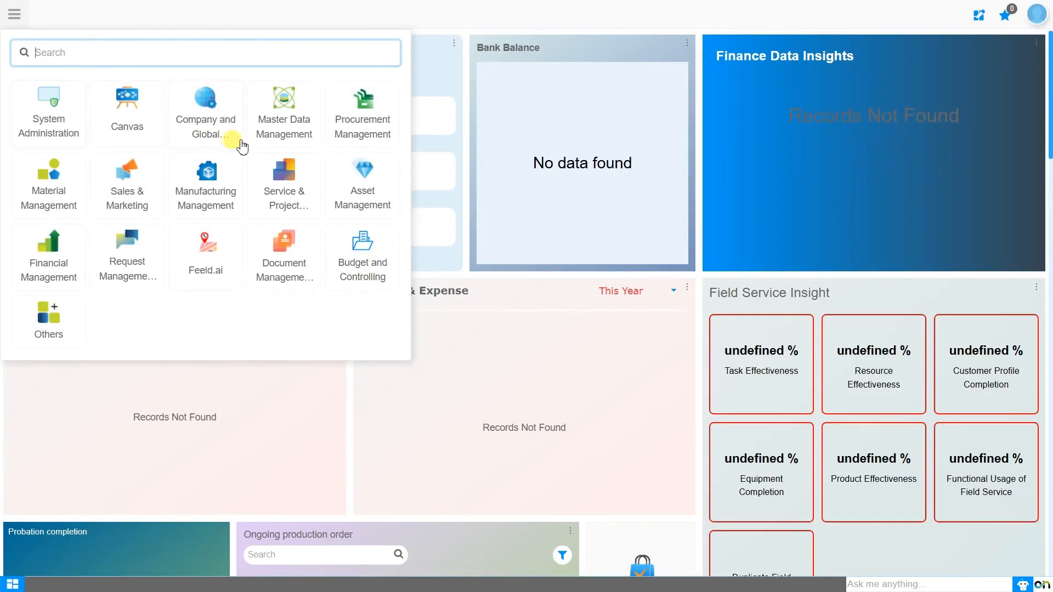
pyautogui.click(278, 127)
pyautogui.click(265, 16)
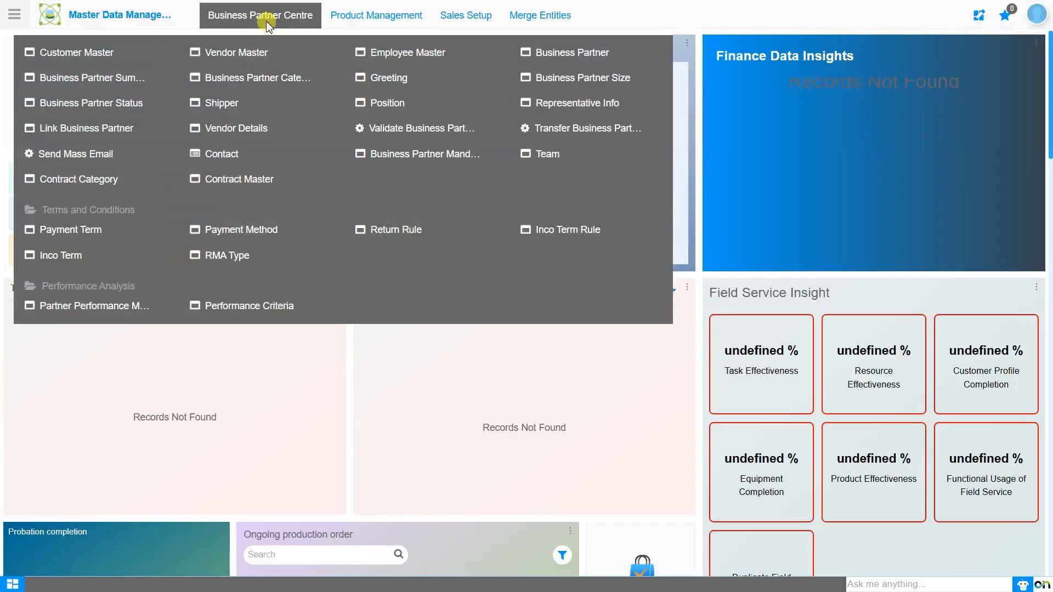
pyautogui.click(389, 231)
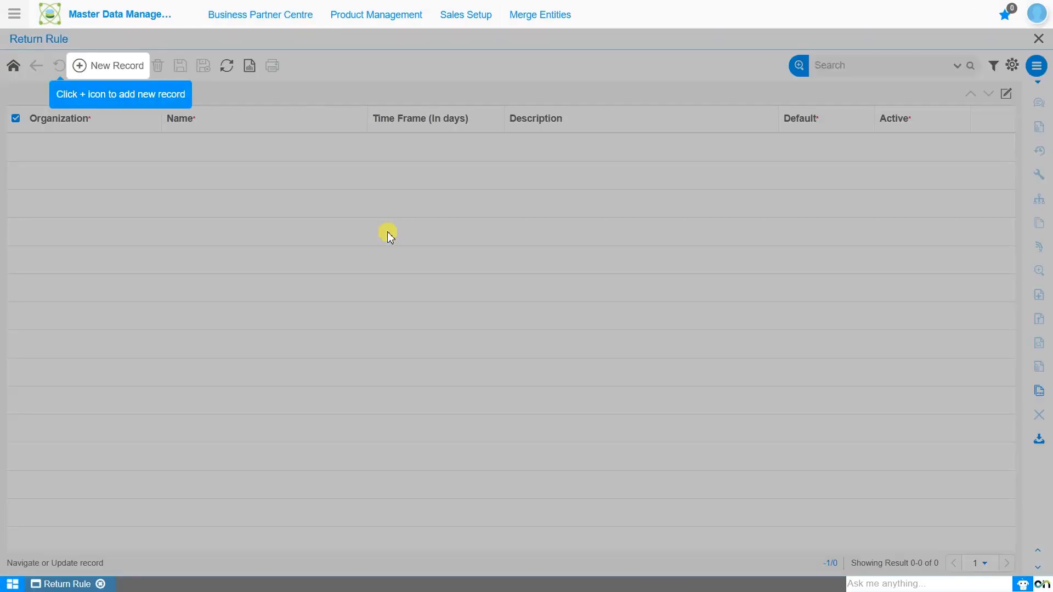
# - Create a new return rule record for organization * with the name 45 Days Return Policy
pyautogui.click(102, 68)
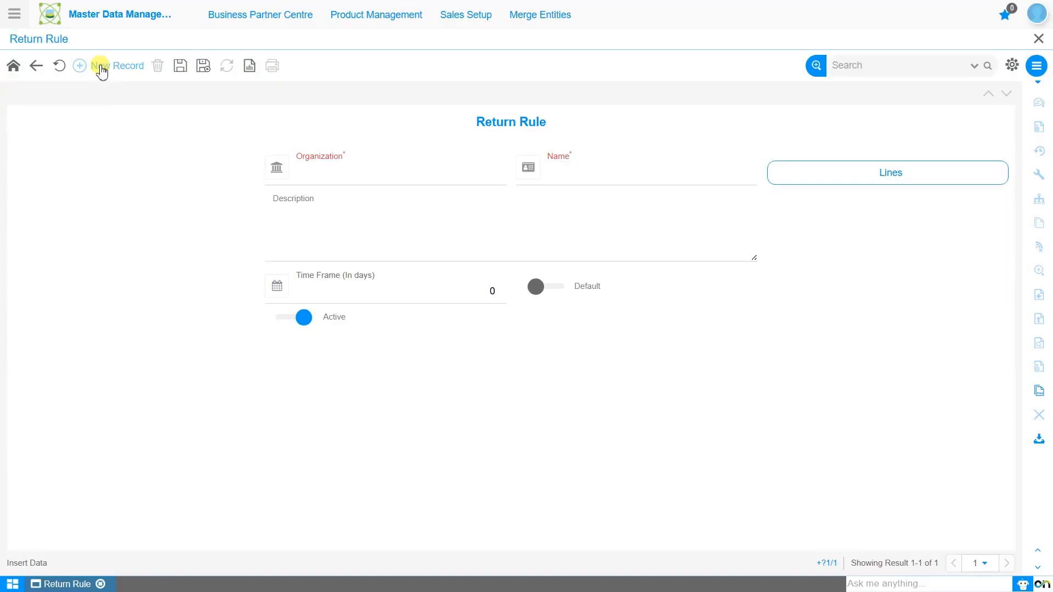
pyautogui.click(349, 175)
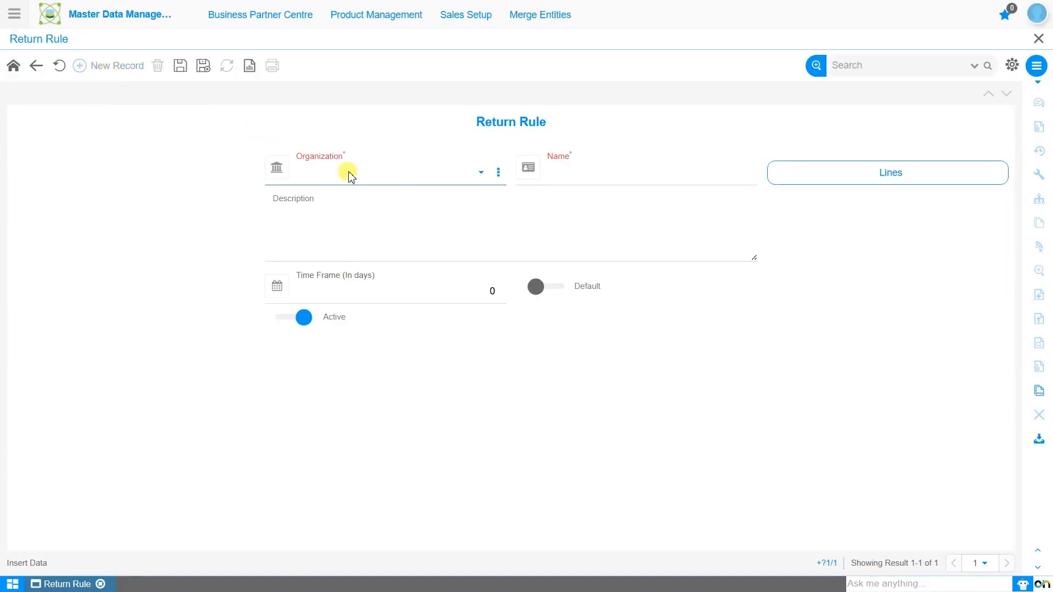
pyautogui.click(349, 174)
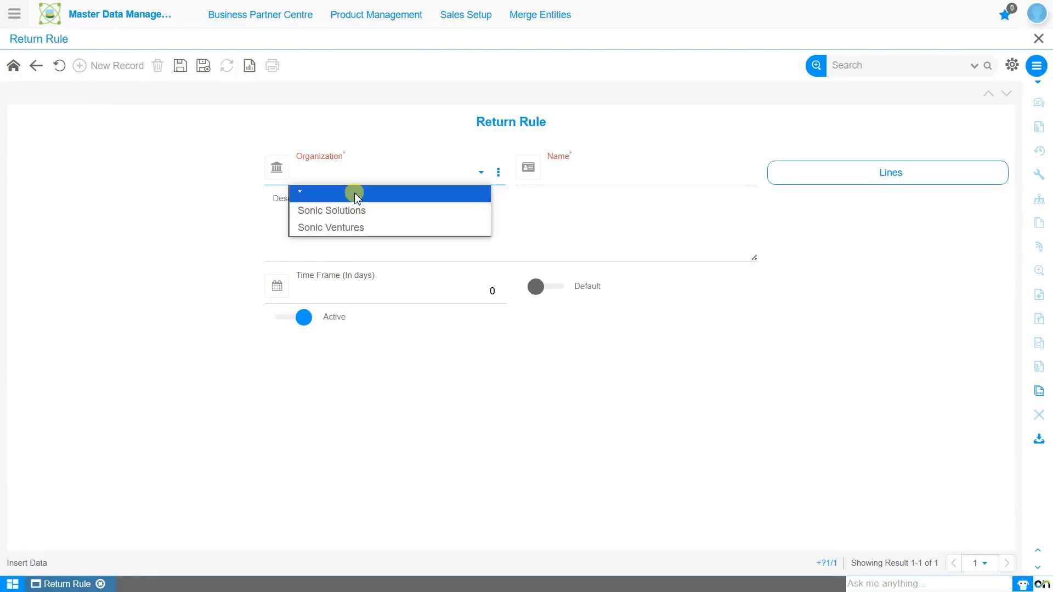
pyautogui.click(356, 194)
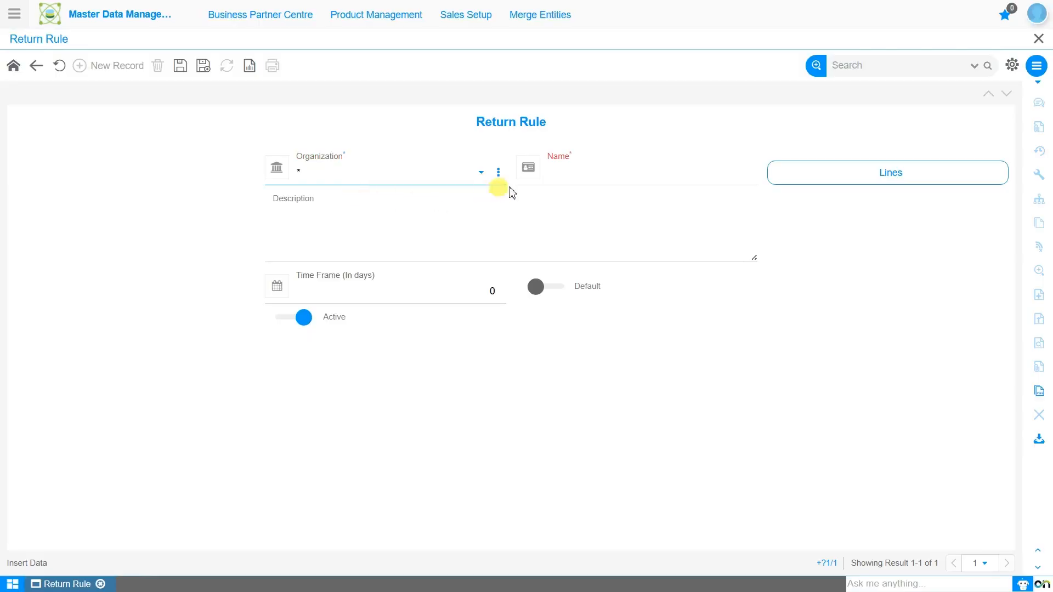
pyautogui.click(592, 183)
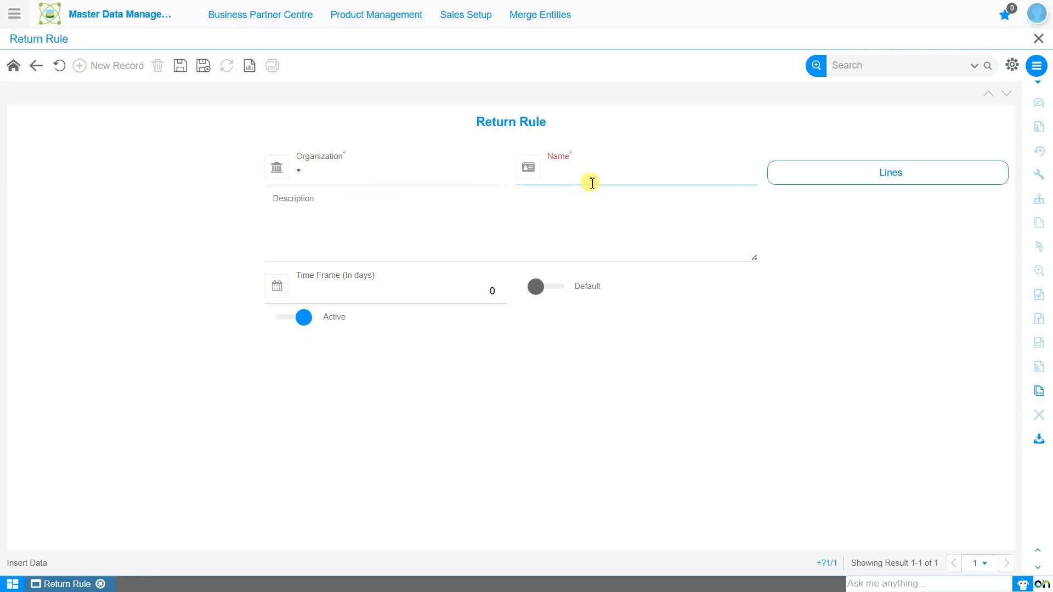
pyautogui.write('45 Days Return Policy')
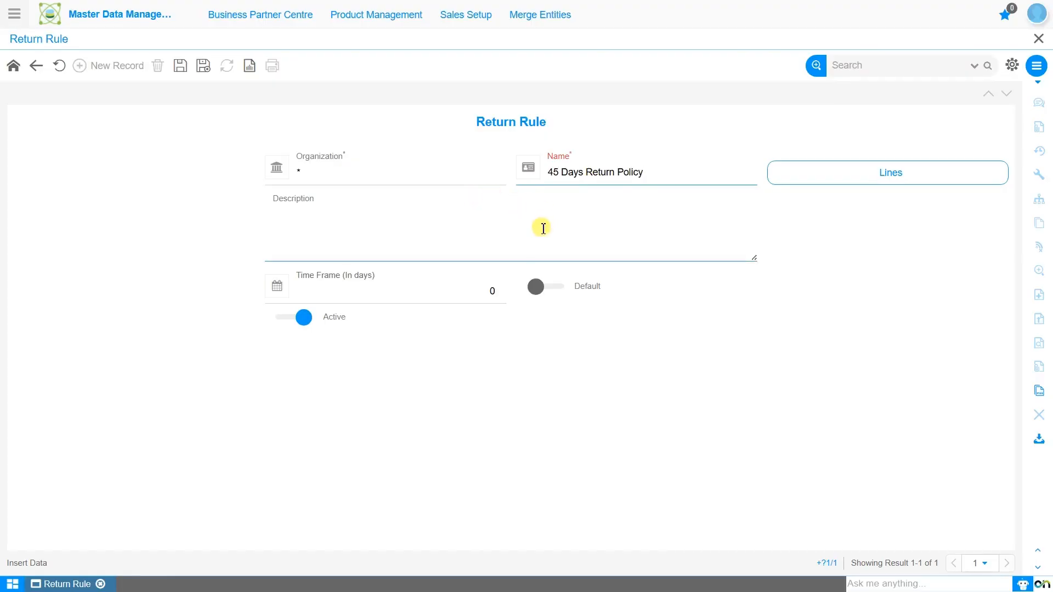
# - Set the return rule's time frame to 45 days and save the record
pyautogui.click(450, 291)
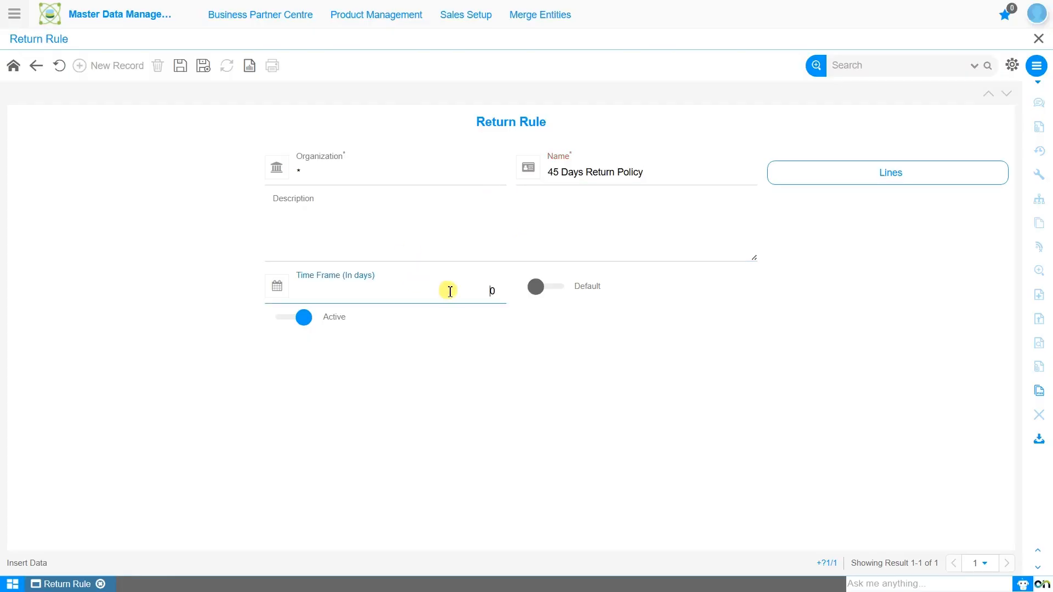
pyautogui.press('BackSpace')
pyautogui.write('45')
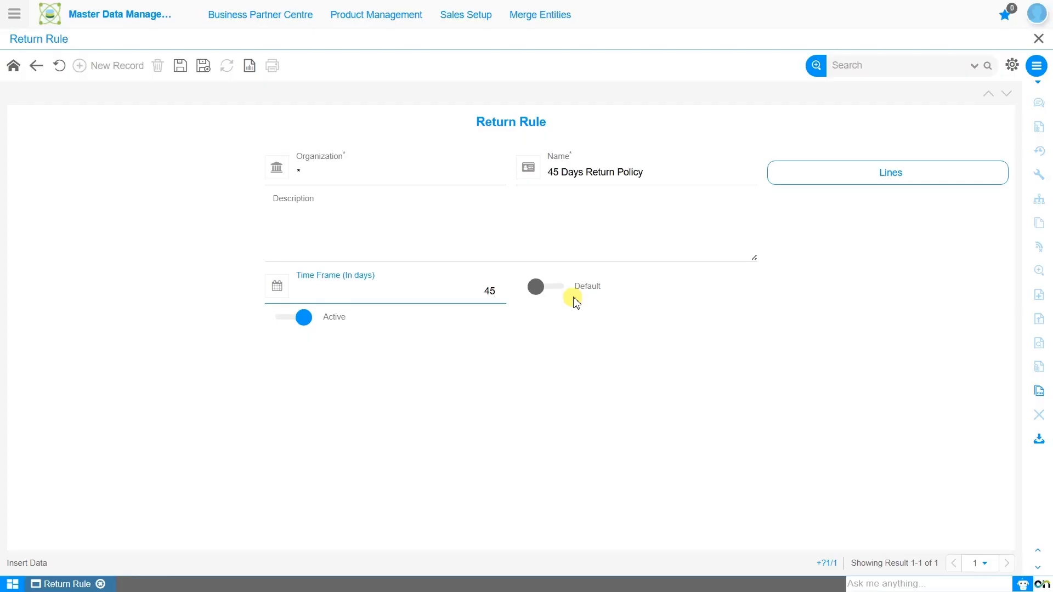
pyautogui.click(187, 74)
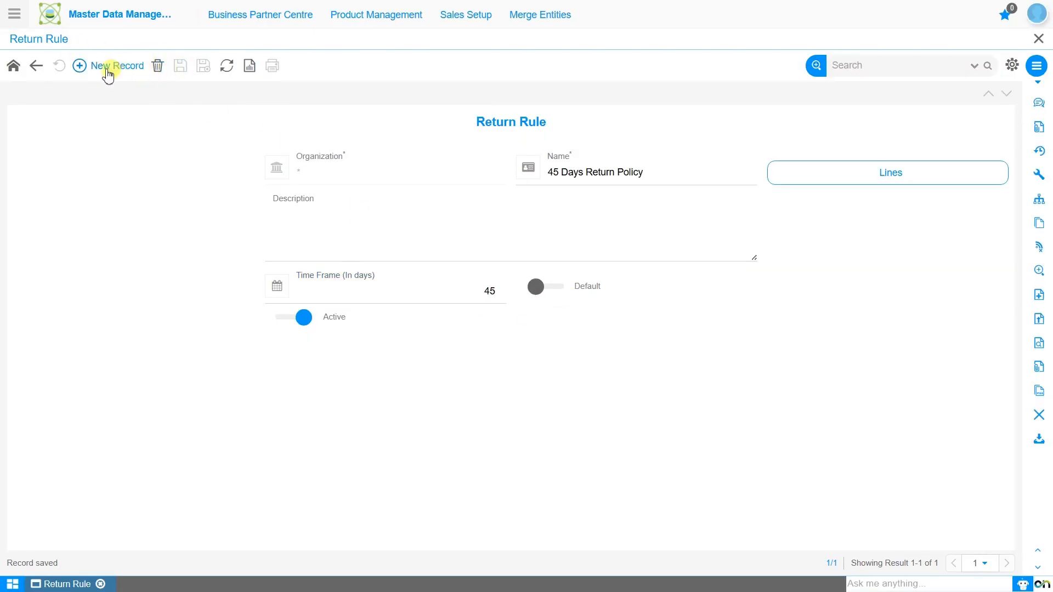
# - Add a new policy line to the 45 Days Return Policy rule and clear its product category
pyautogui.click(41, 67)
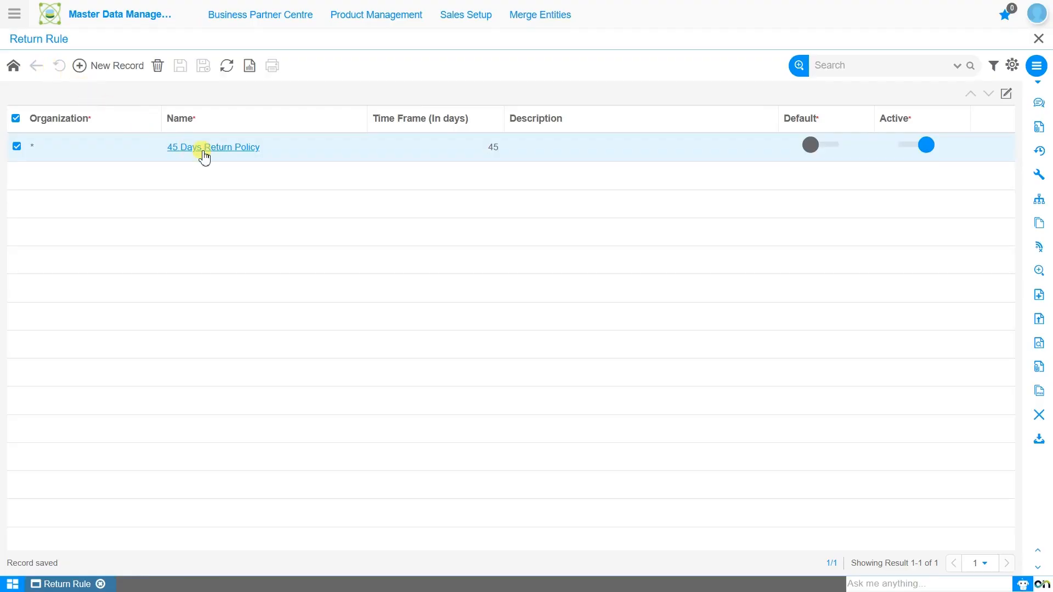
pyautogui.click(204, 158)
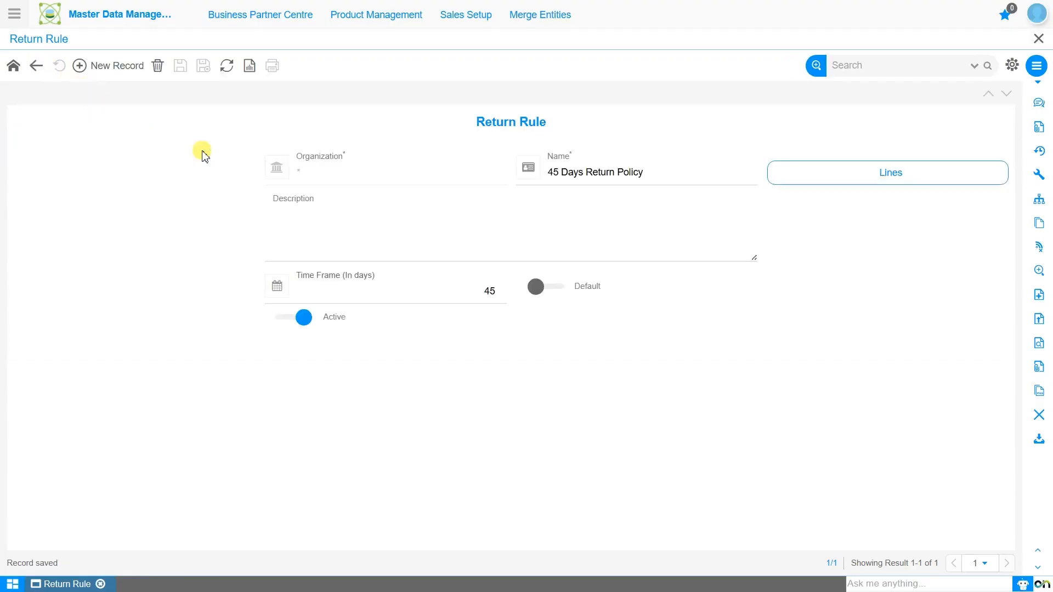
pyautogui.click(877, 174)
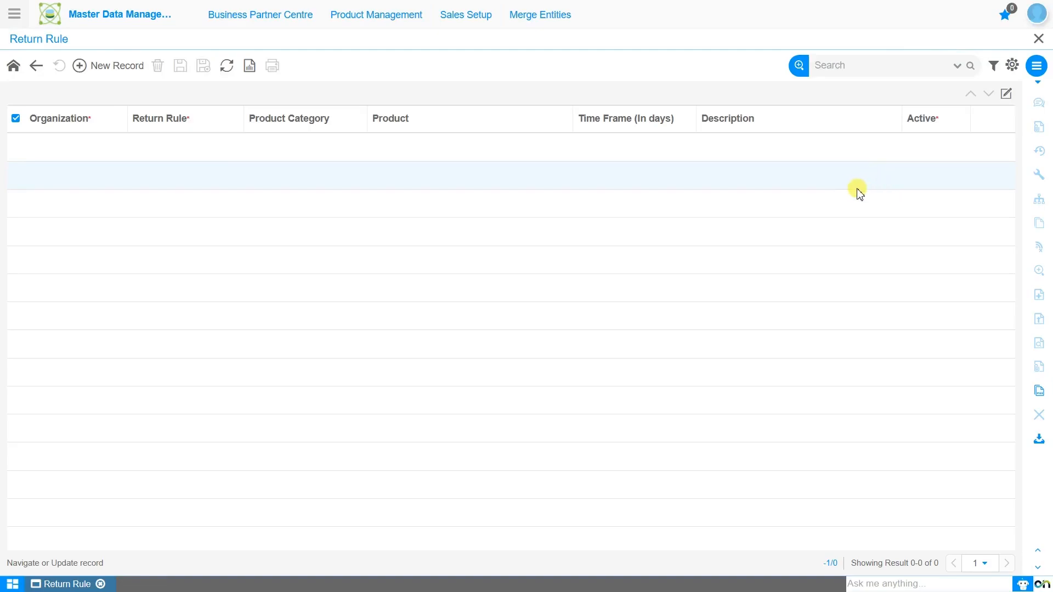
pyautogui.click(108, 66)
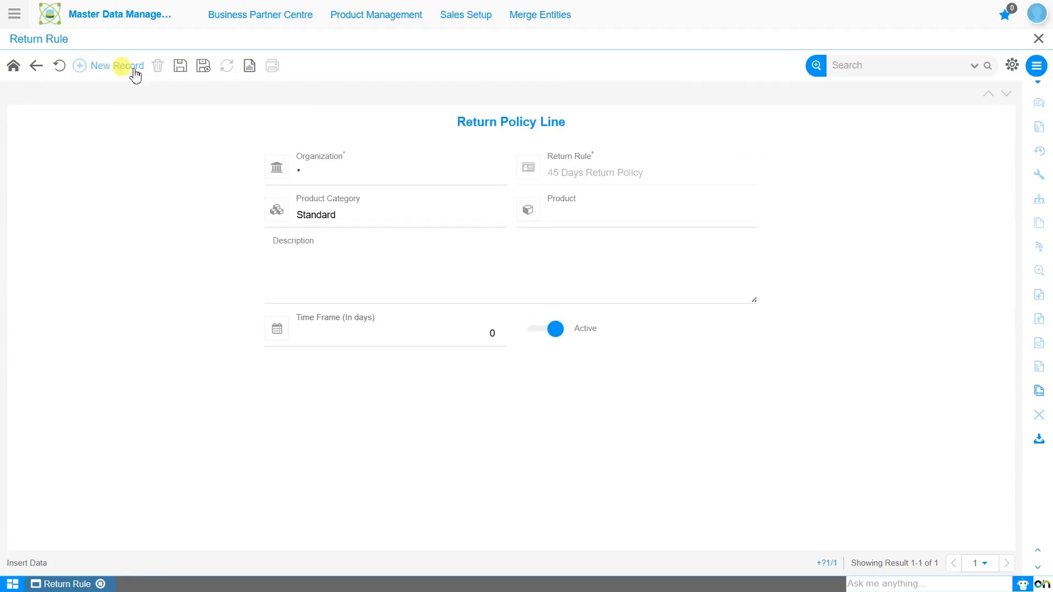
pyautogui.click(402, 223)
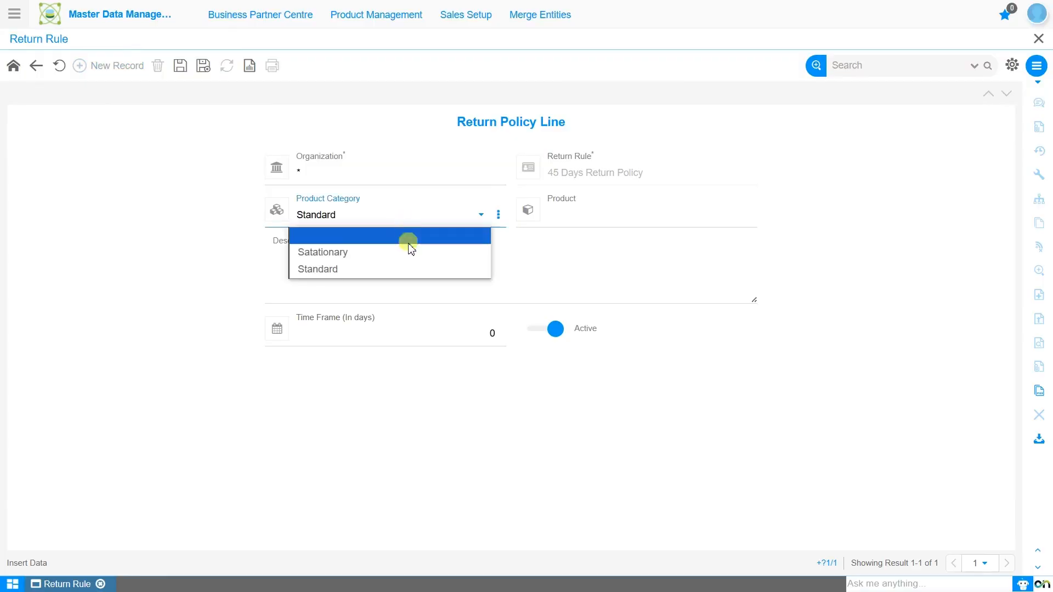
pyautogui.click(404, 243)
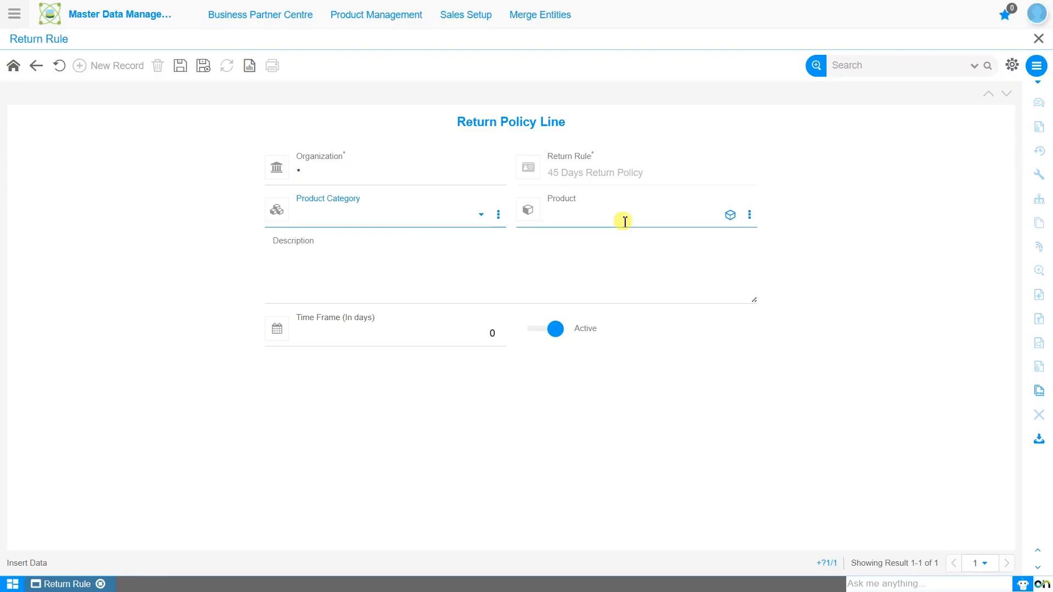
# - Assign the product Custom-Printed Notebook to the policy line, set its time frame to 7 days and save it
pyautogui.click(624, 221)
pyautogui.write('Cus')
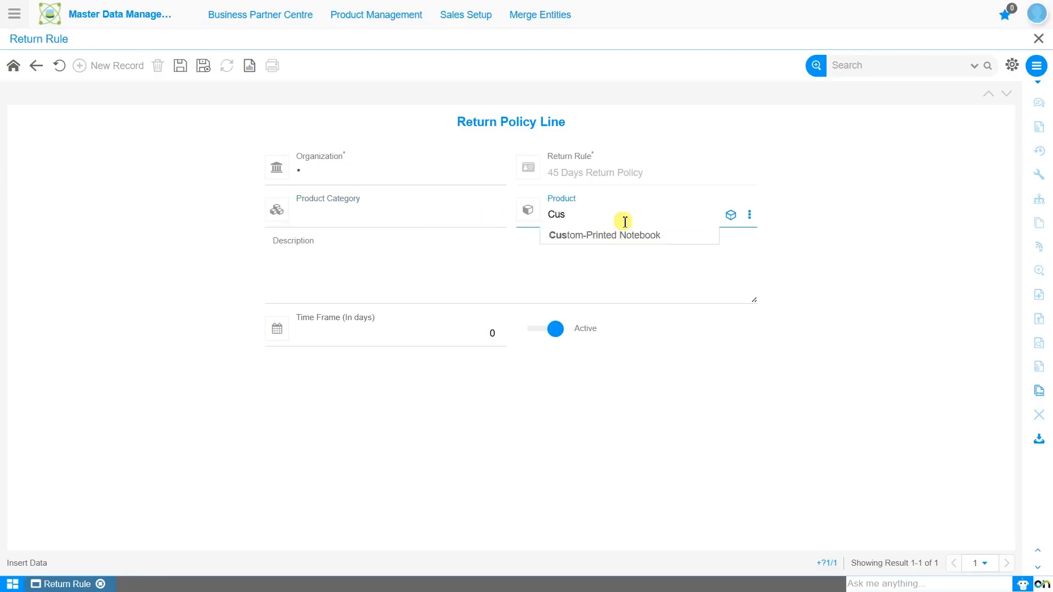
pyautogui.press('Down')
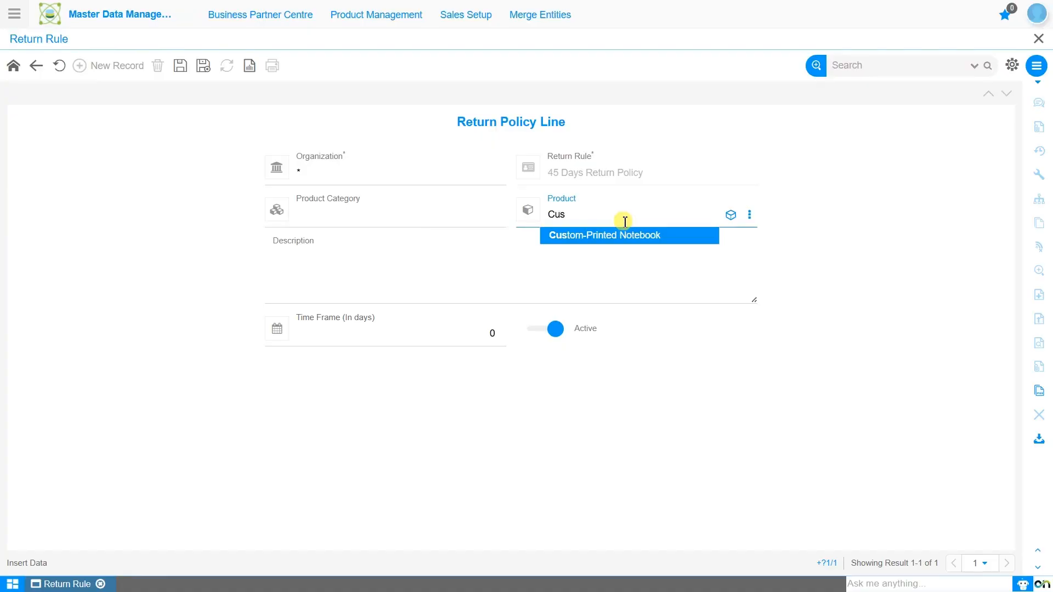
pyautogui.click(625, 234)
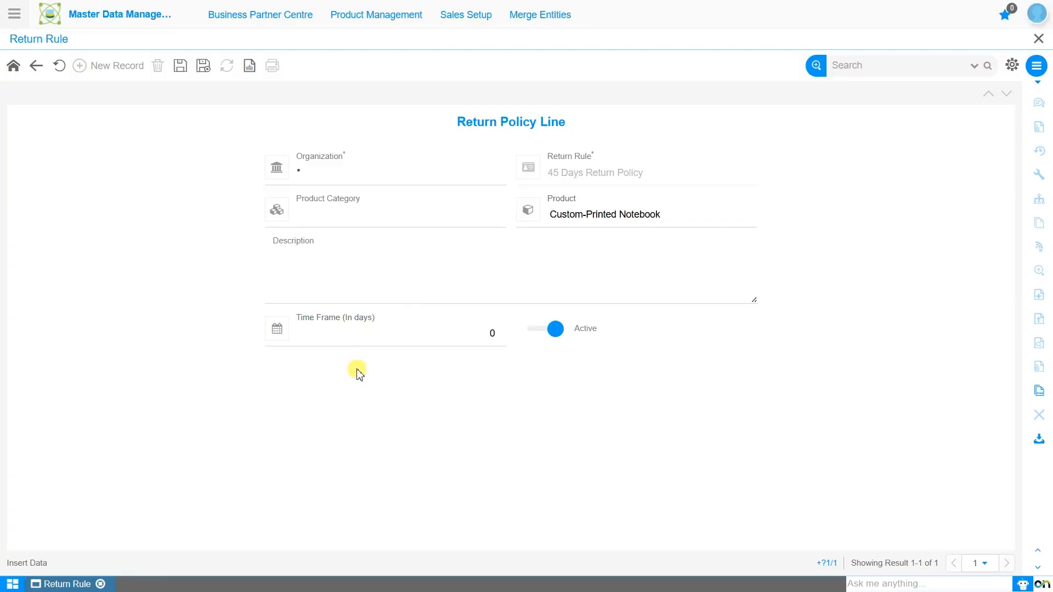
pyautogui.click(460, 336)
pyautogui.write('7')
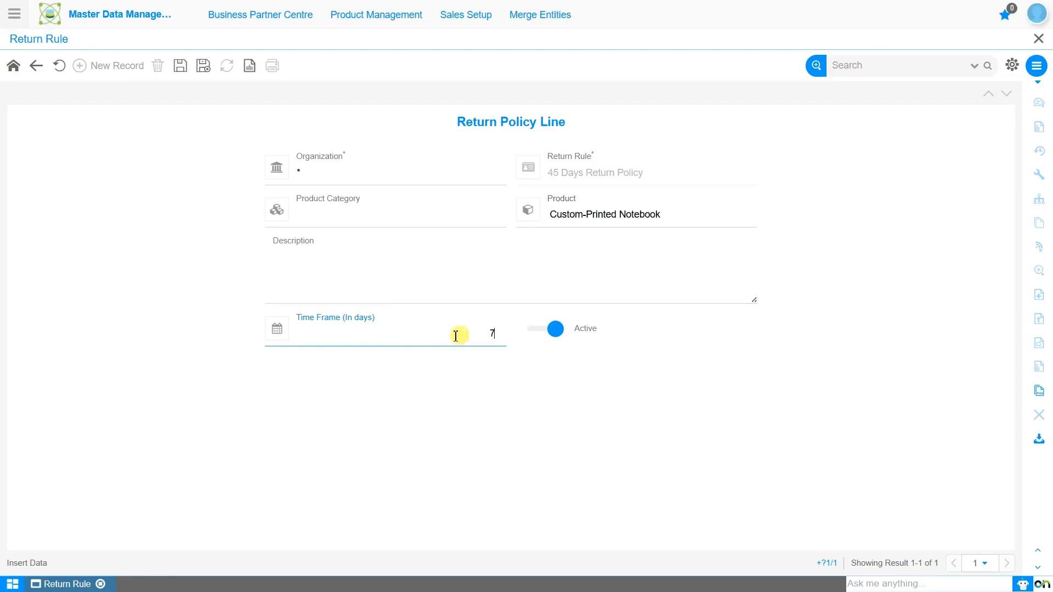
pyautogui.click(179, 67)
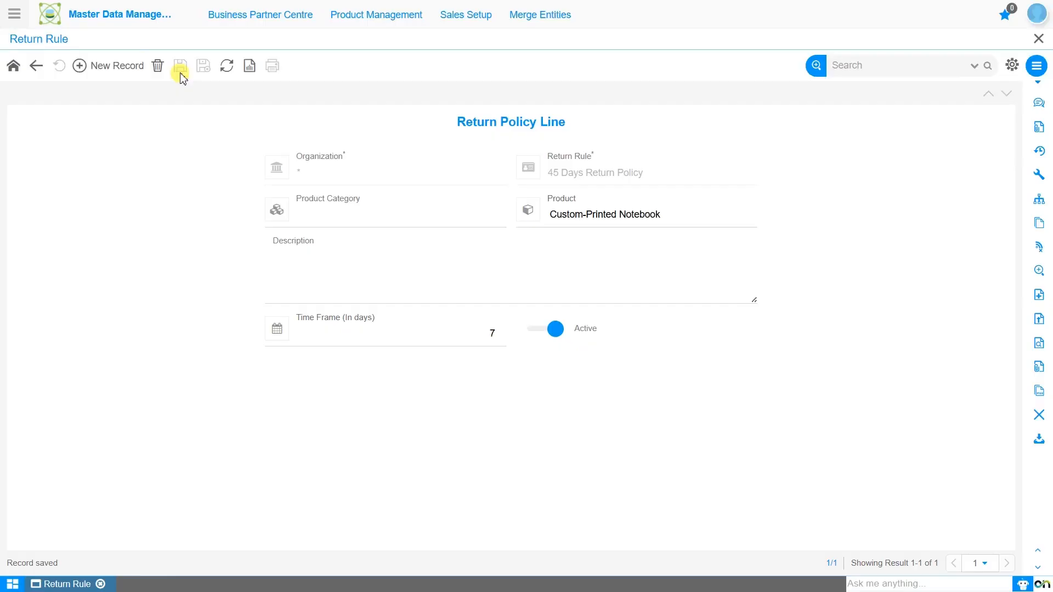
pyautogui.click(15, 17)
pyautogui.write('Vendor Master')
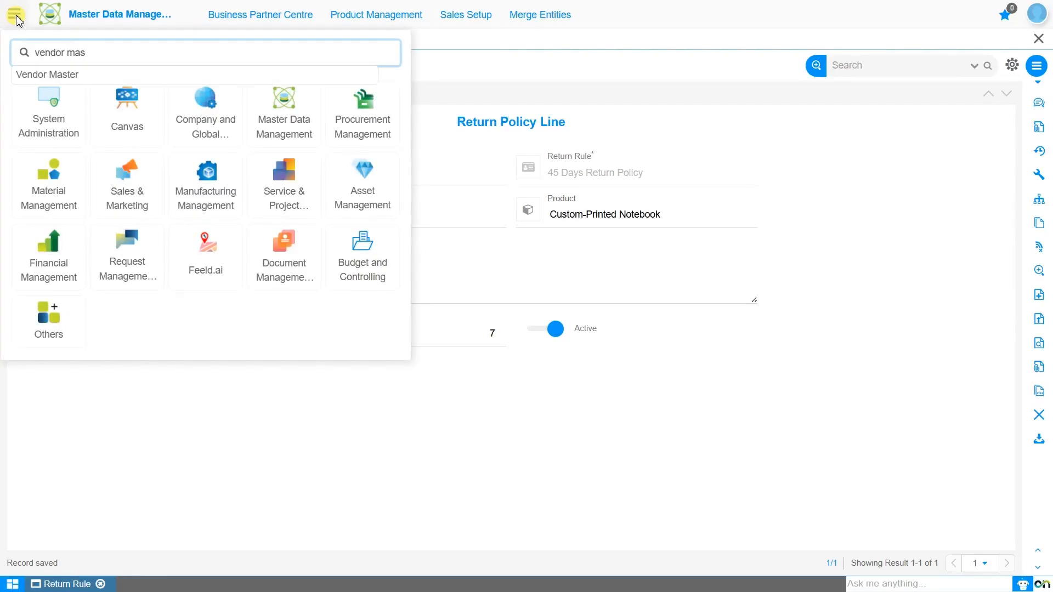
pyautogui.press('BackSpace')
pyautogui.press('BackSpace')
pyautogui.press('BackSpace')
pyautogui.press('BackSpace')
pyautogui.press('BackSpace')
pyautogui.press('BackSpace')
pyautogui.press('BackSpace')
pyautogui.press('BackSpace')
pyautogui.press('BackSpace')
pyautogui.press('BackSpace')
pyautogui.press('BackSpace')
pyautogui.press('BackSpace')
pyautogui.press('BackSpace')
# - Open the Devcast Inc vendor record in Vendor Master from the Business Partner Centre of Master Data Management
pyautogui.click(284, 135)
pyautogui.click(261, 16)
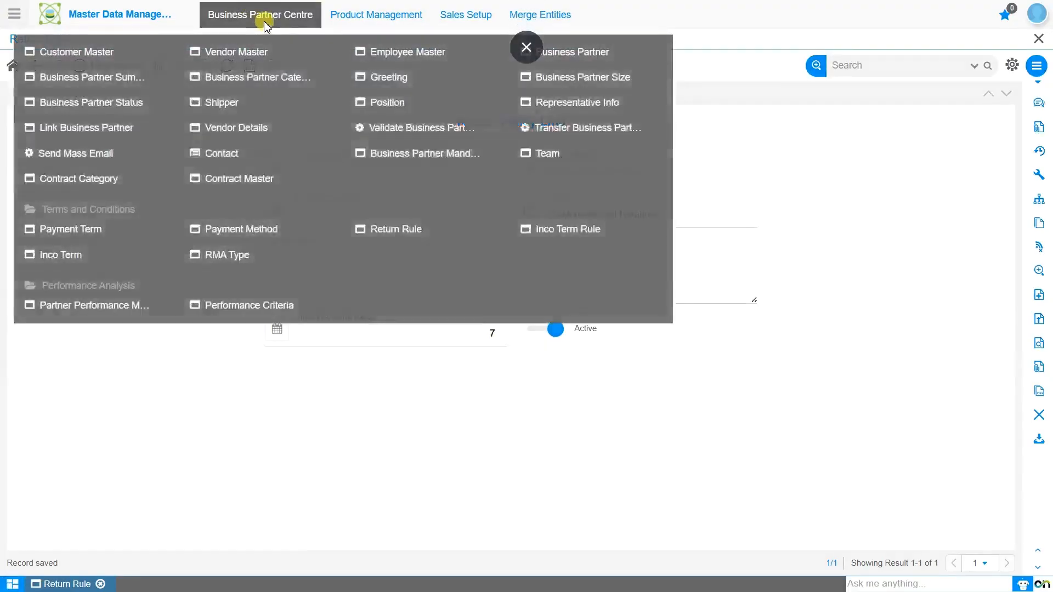
pyautogui.click(262, 55)
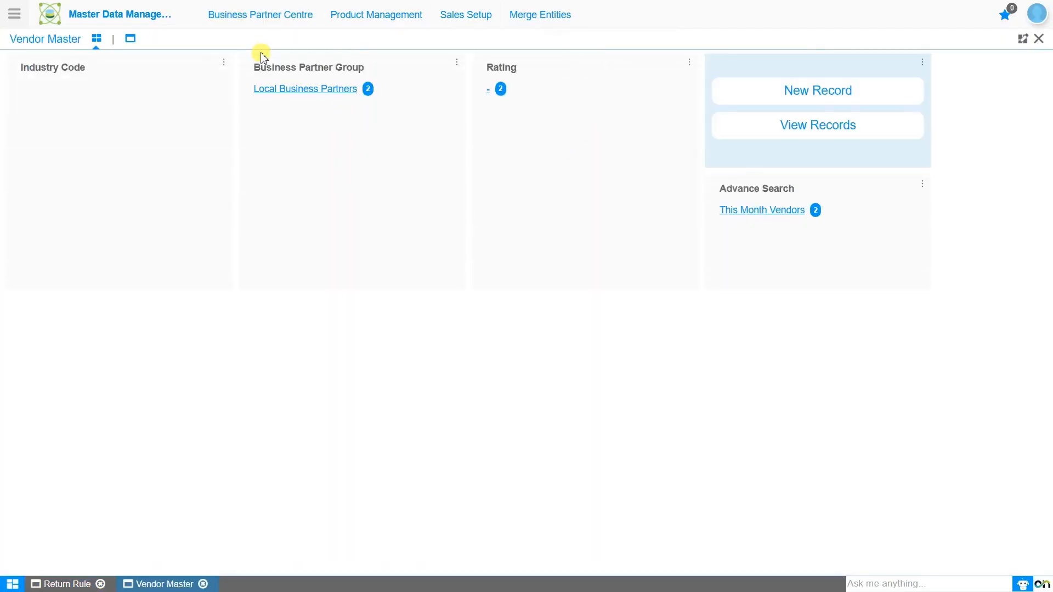
pyautogui.click(130, 40)
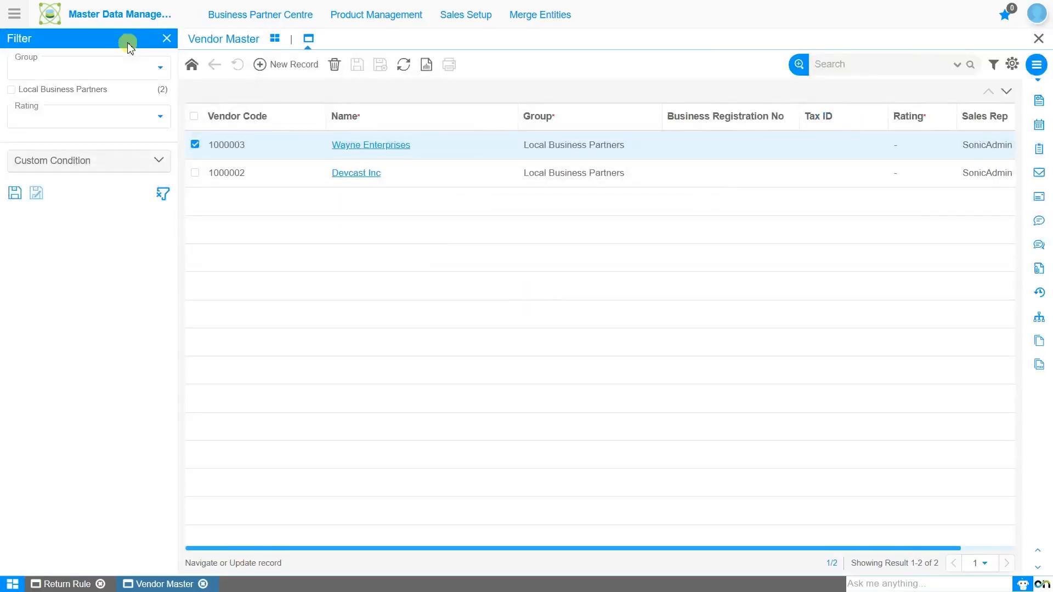
pyautogui.click(353, 177)
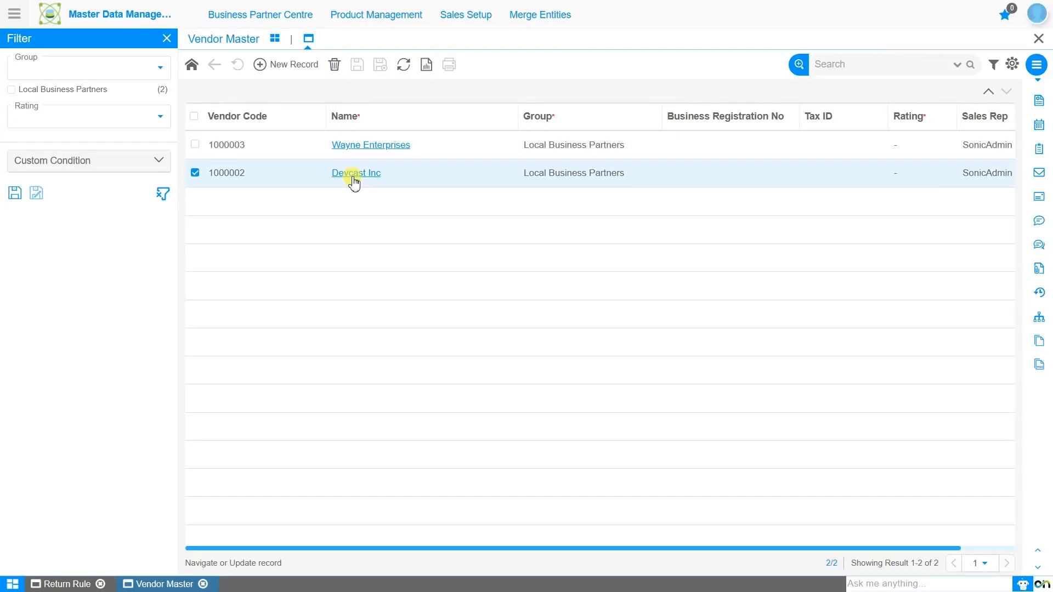
pyautogui.click(355, 175)
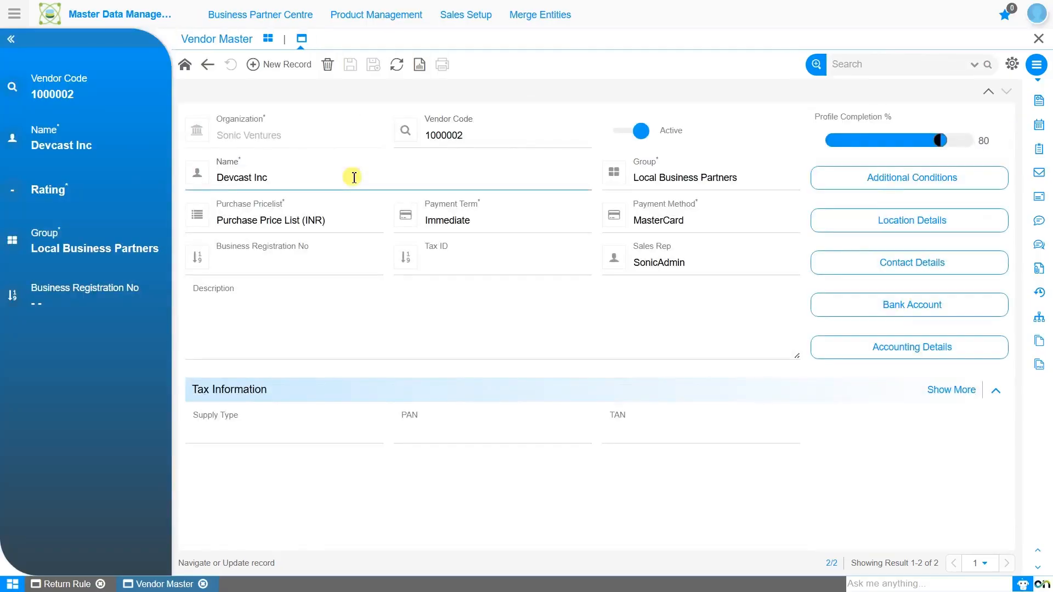
# - Set the Vendor Return Policy to 45 Days Return Policy in Devcast Inc's additional conditions and save the record
pyautogui.click(902, 193)
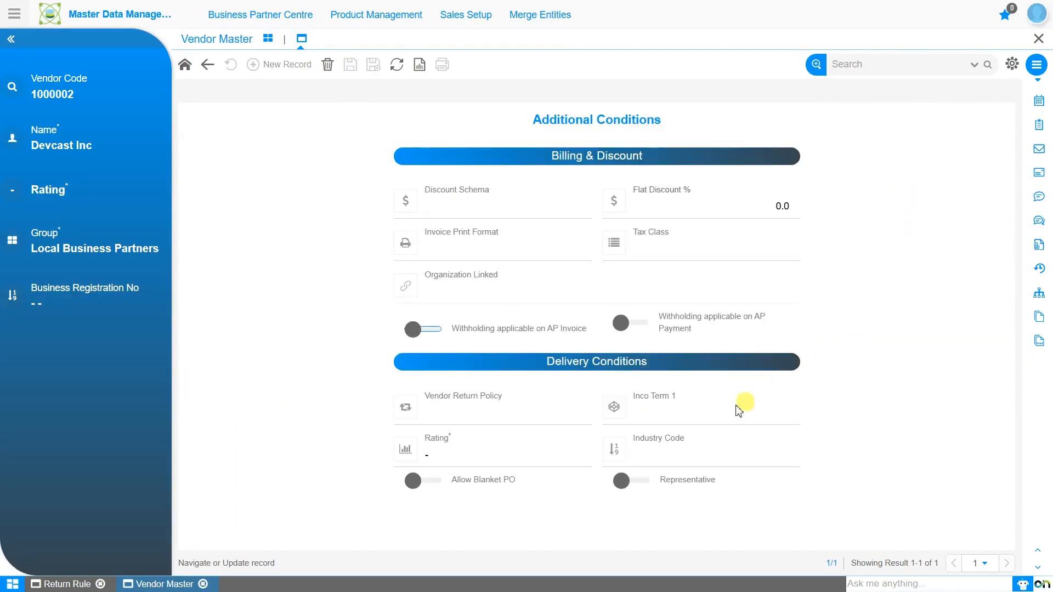
pyautogui.click(482, 419)
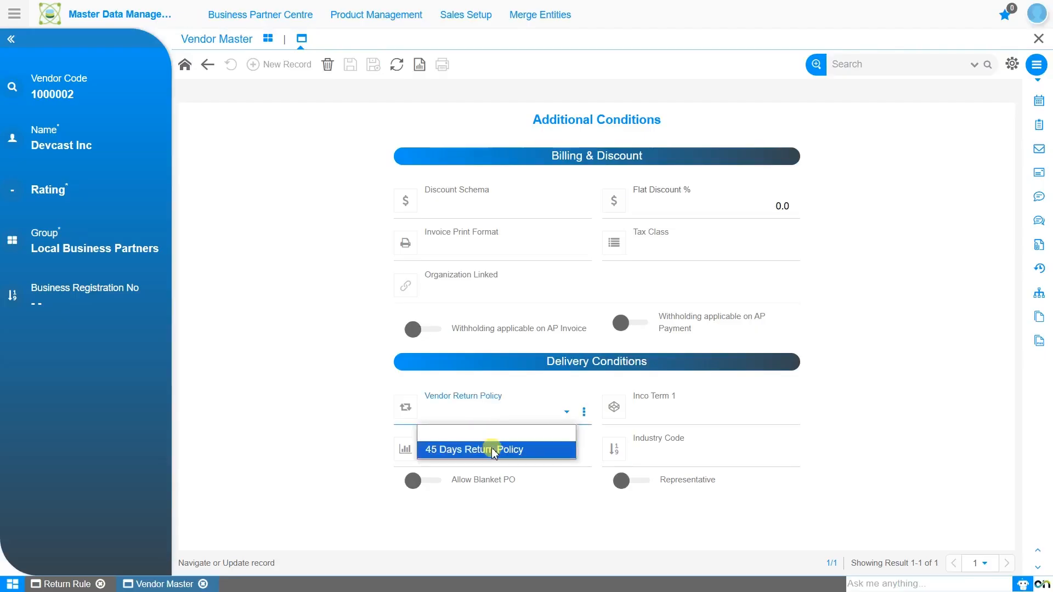
pyautogui.click(492, 451)
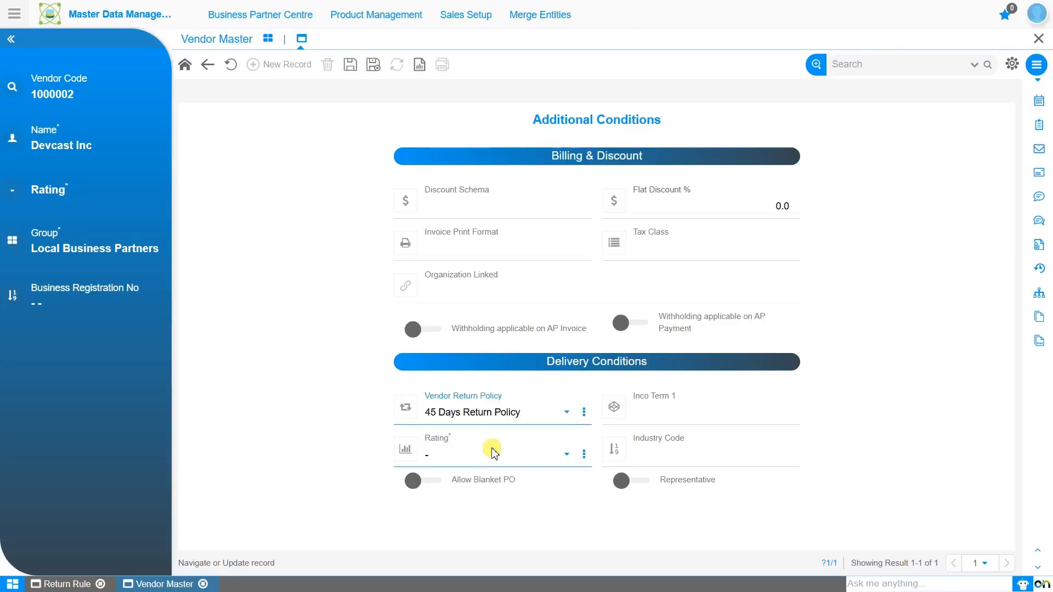
pyautogui.click(349, 65)
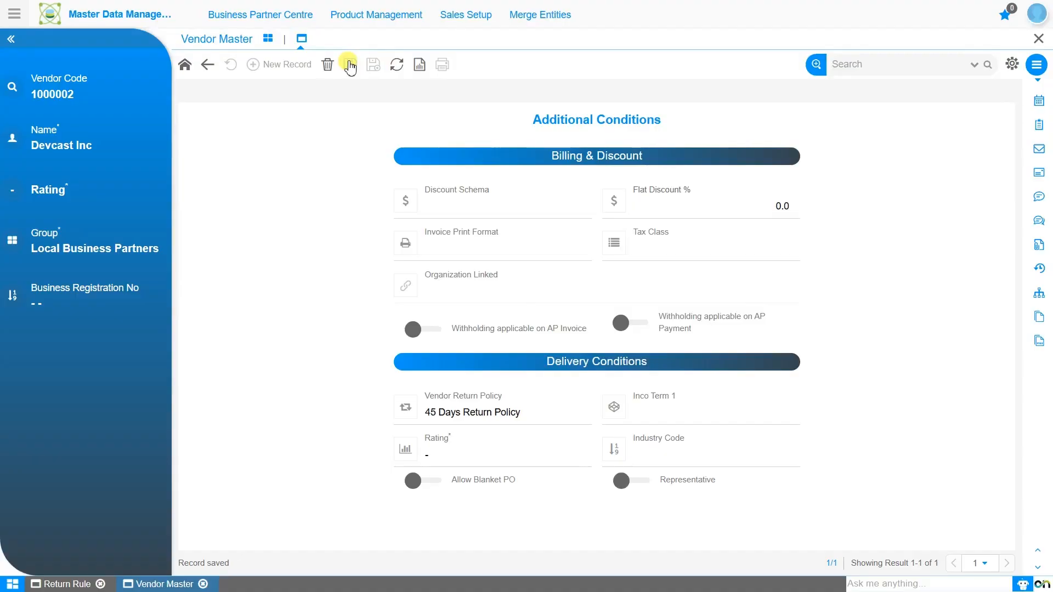
# - Open the Green Energy Pvt Ltd customer record in Customer Master from the Business Partner Centre
pyautogui.click(287, 25)
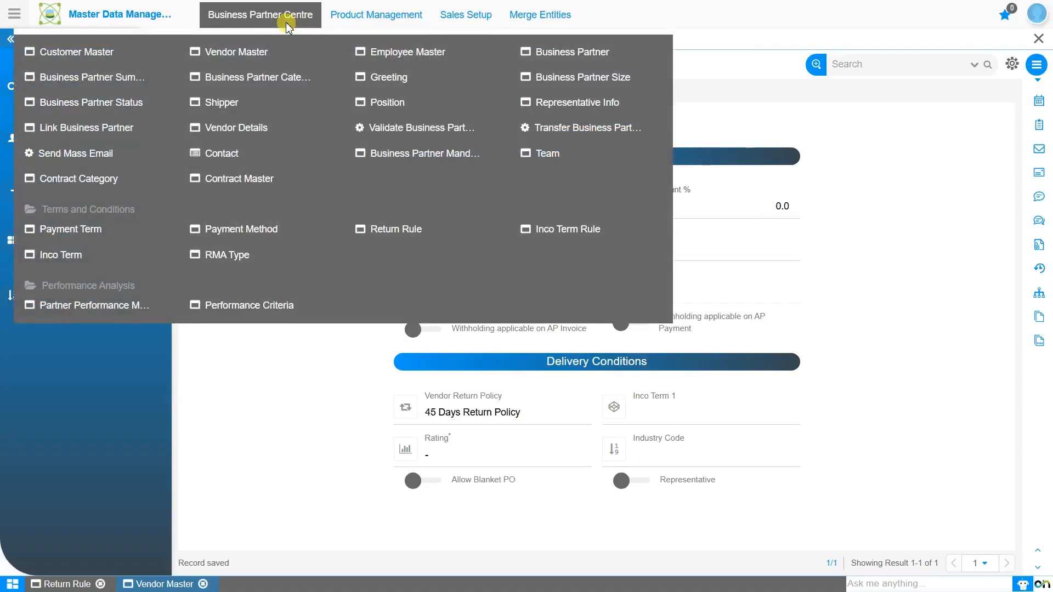
pyautogui.click(90, 62)
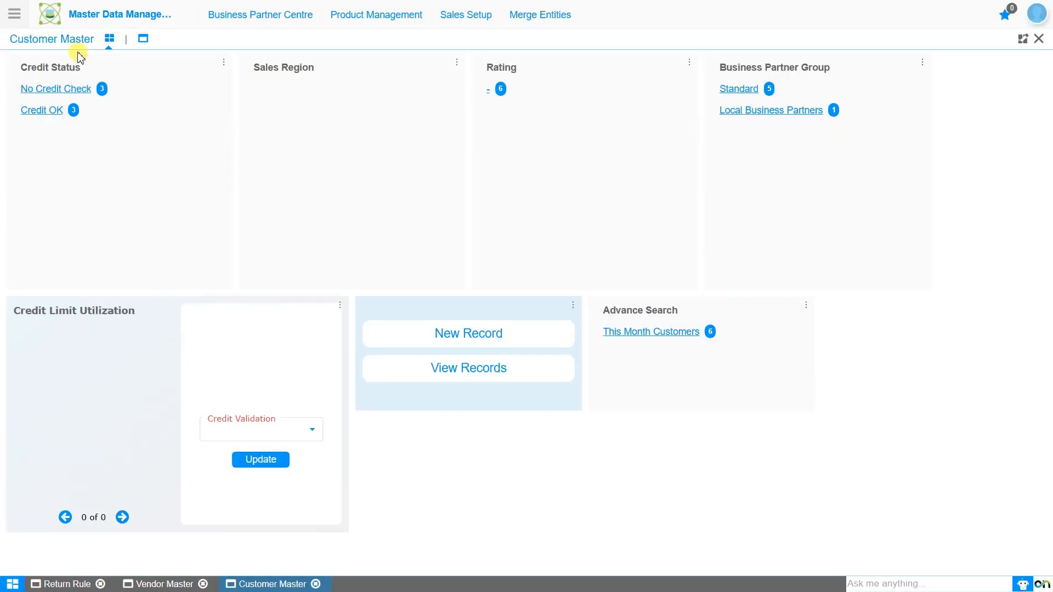
pyautogui.click(144, 39)
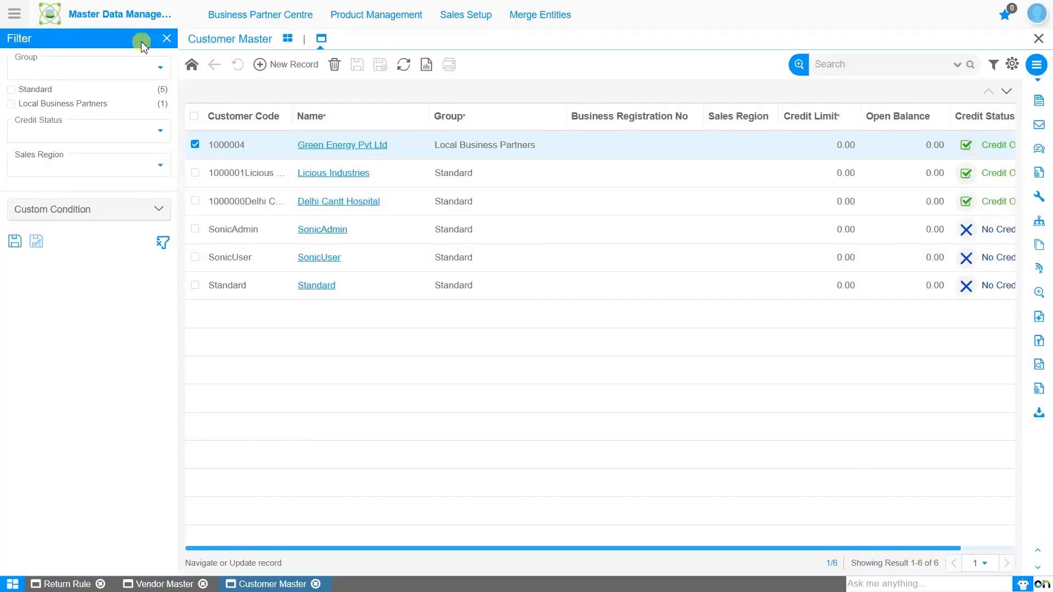
pyautogui.doubleClick(245, 149)
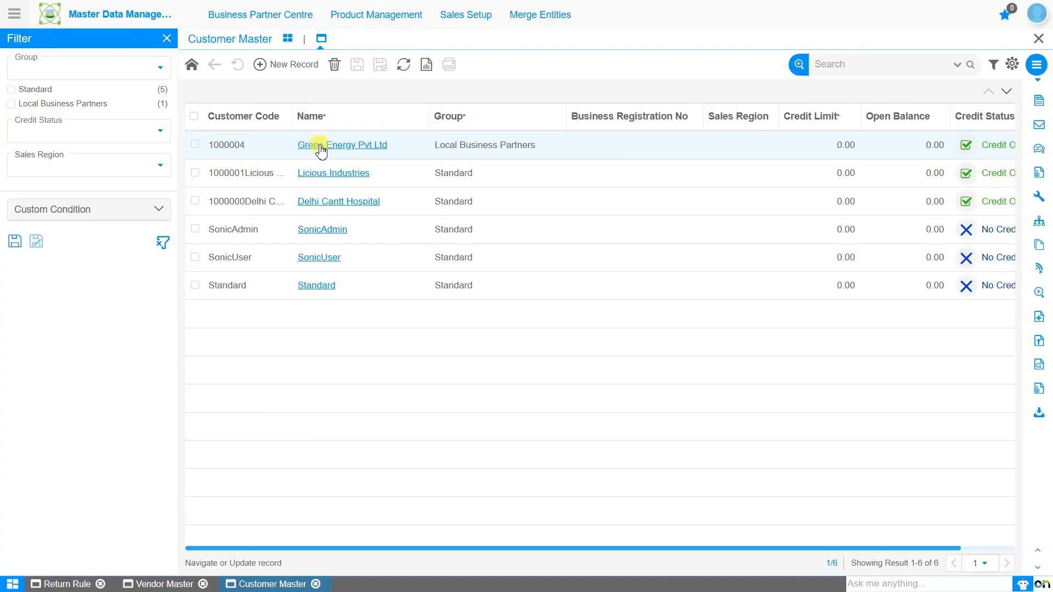
pyautogui.click(320, 147)
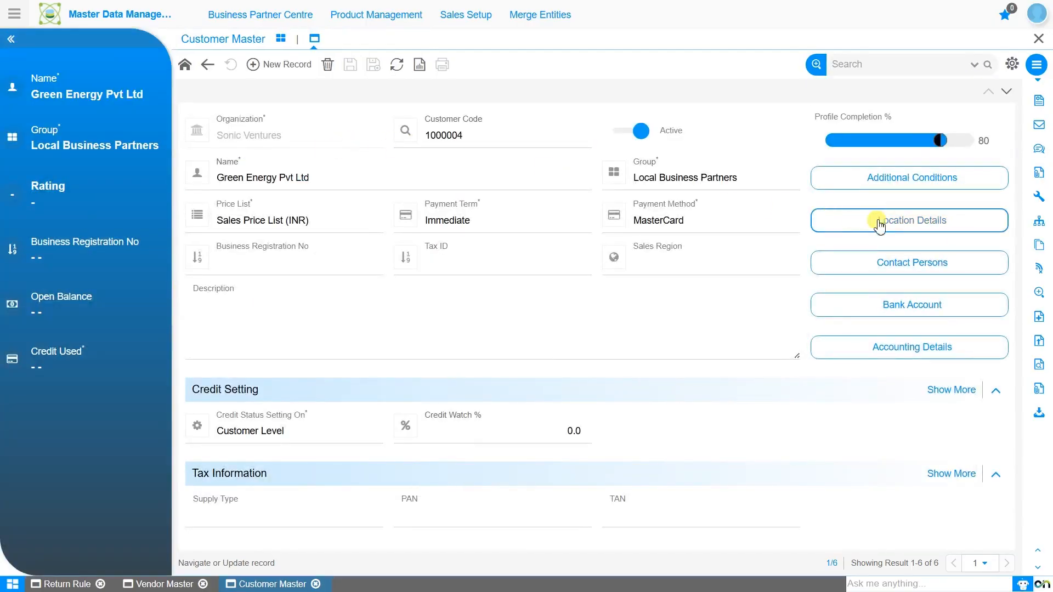
# - Set the Return Rule to 45 Days Return Policy in Green Energy Pvt Ltd's additional conditions and save the record
pyautogui.click(924, 191)
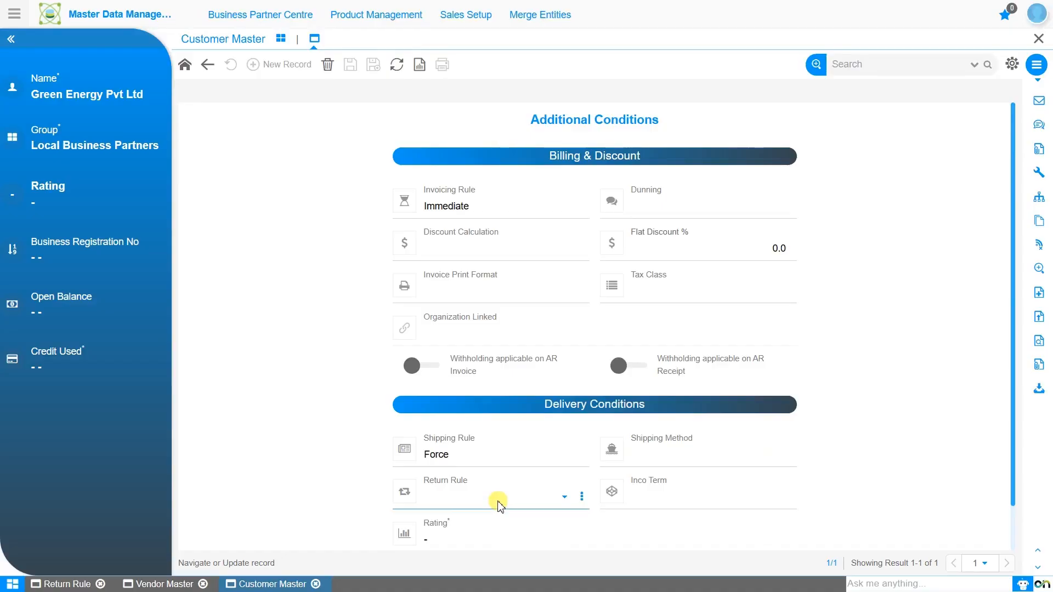
pyautogui.click(499, 504)
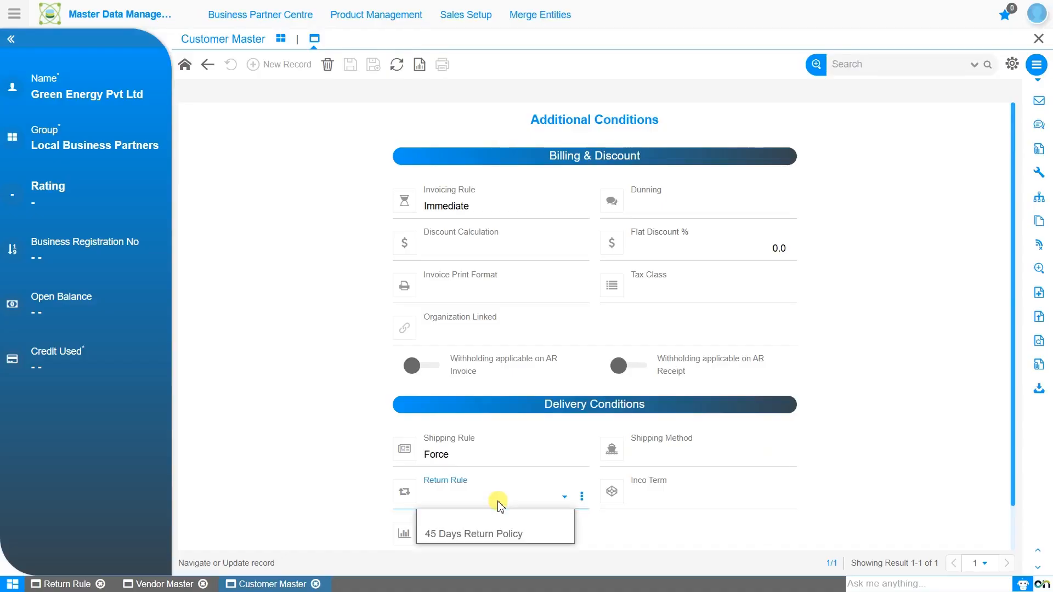
pyautogui.click(496, 534)
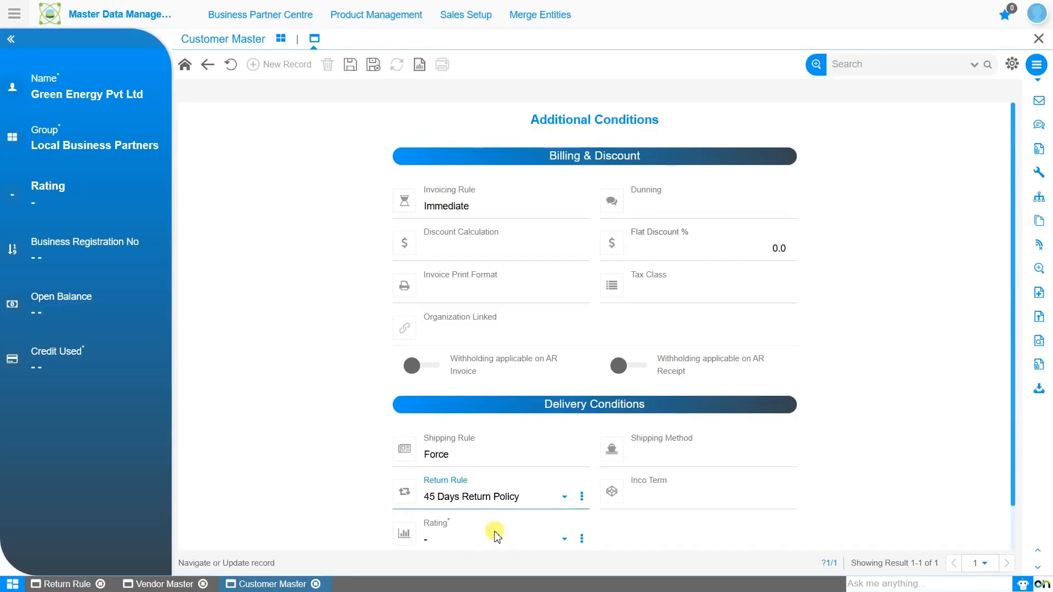
pyautogui.click(349, 67)
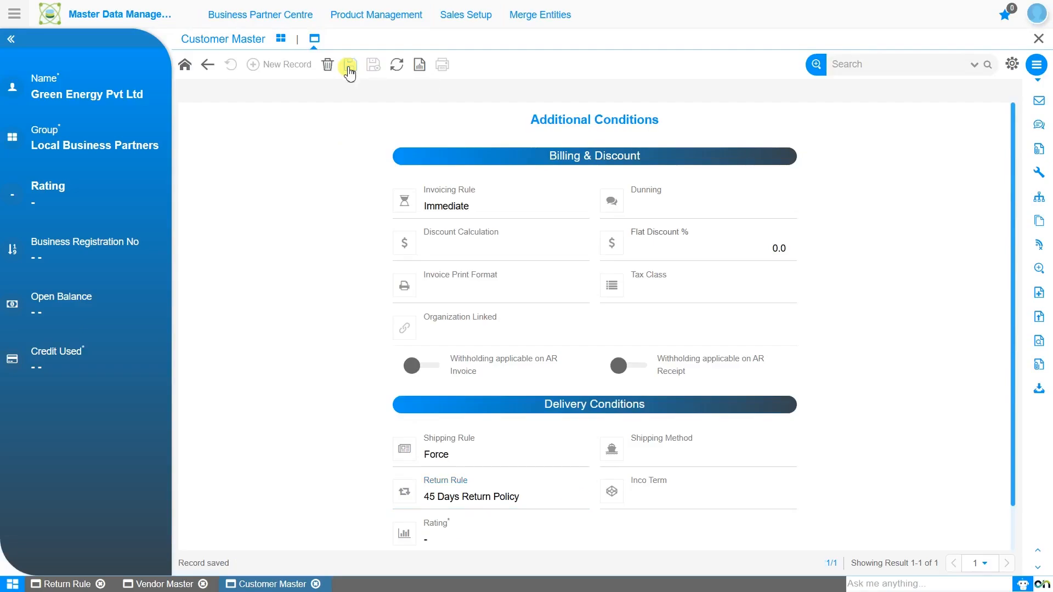